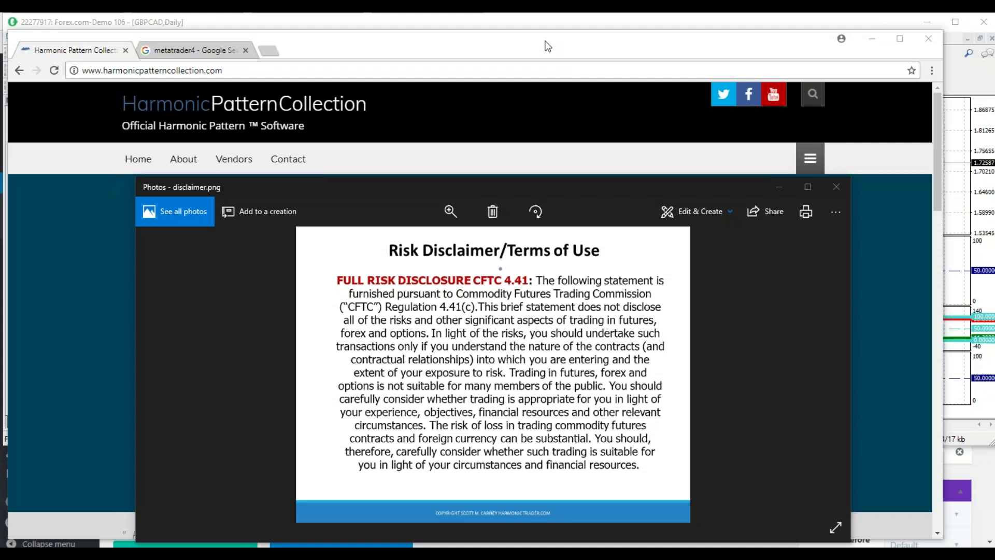
Step: Maximize the Harmonic Pattern Collection site in Chrome and reopen disclaimer.png in Photos
{"action": "left_click", "coordinate": [554, 50]}
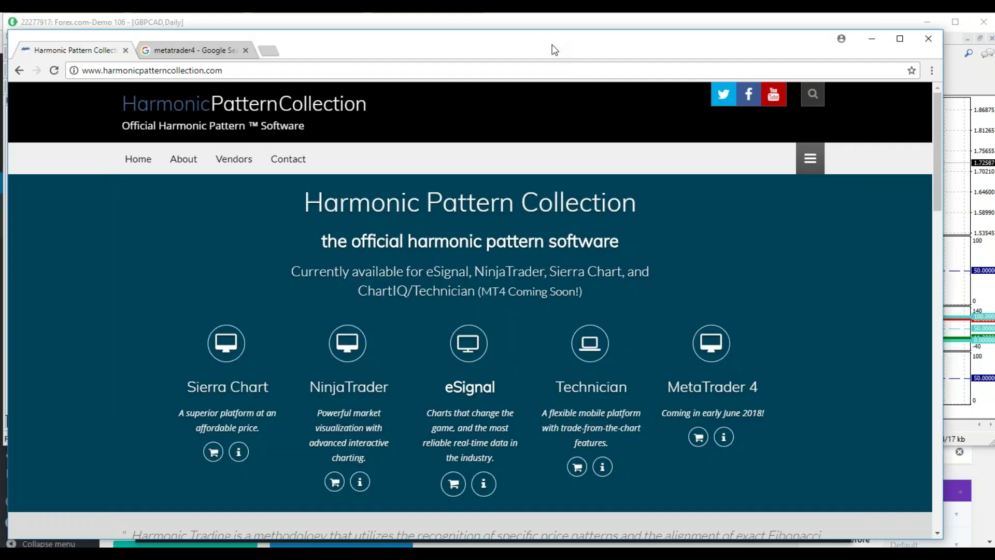
{"action": "left_click", "coordinate": [902, 39]}
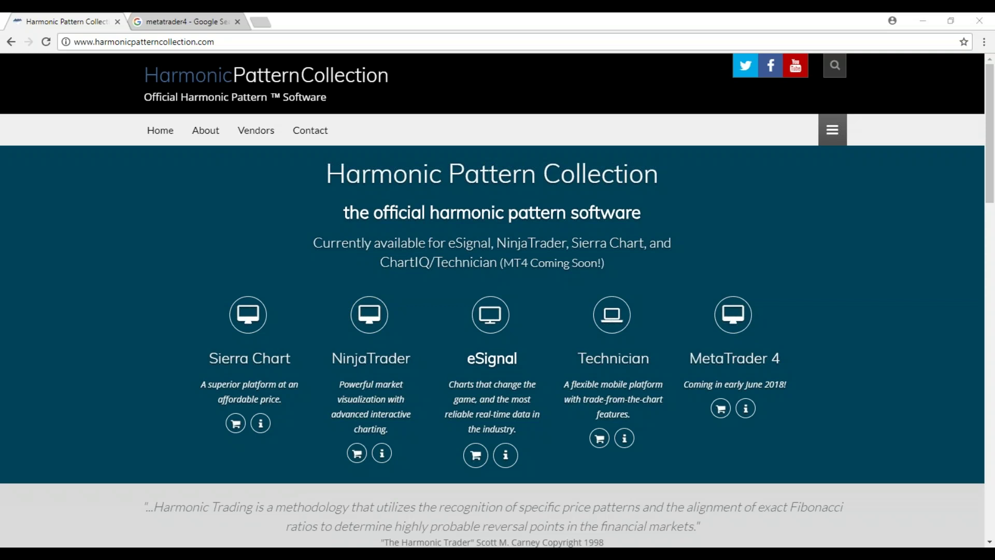
{"action": "left_click", "coordinate": [567, 549]}
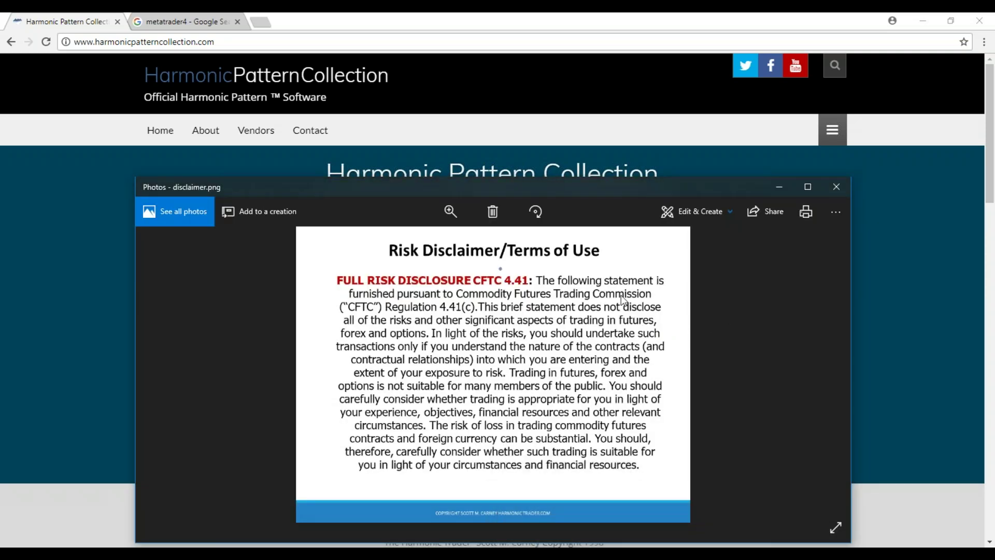
Step: Maximize MetaTrader 4 on the GBPCAD Daily Butterfly chart and toggle the Strategy Tester panel on and off
{"action": "left_click", "coordinate": [455, 550]}
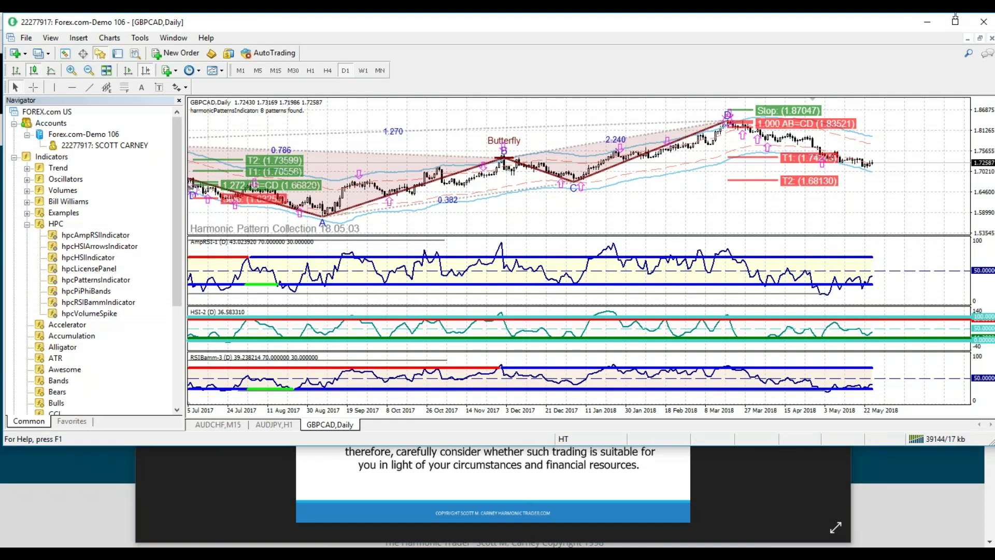
{"action": "left_click", "coordinate": [955, 22]}
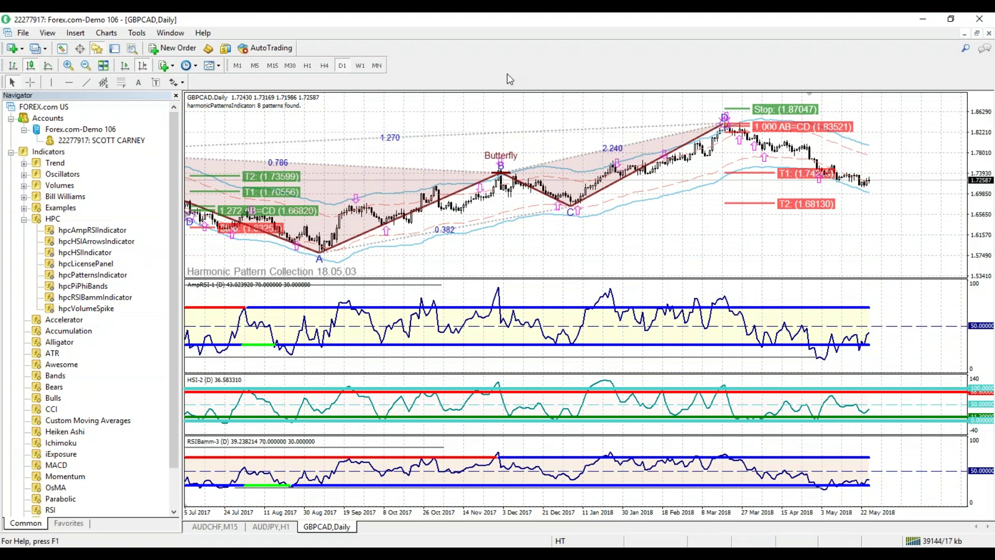
{"action": "scroll", "coordinate": [571, 161], "scroll_direction": "down", "scroll_amount": 3}
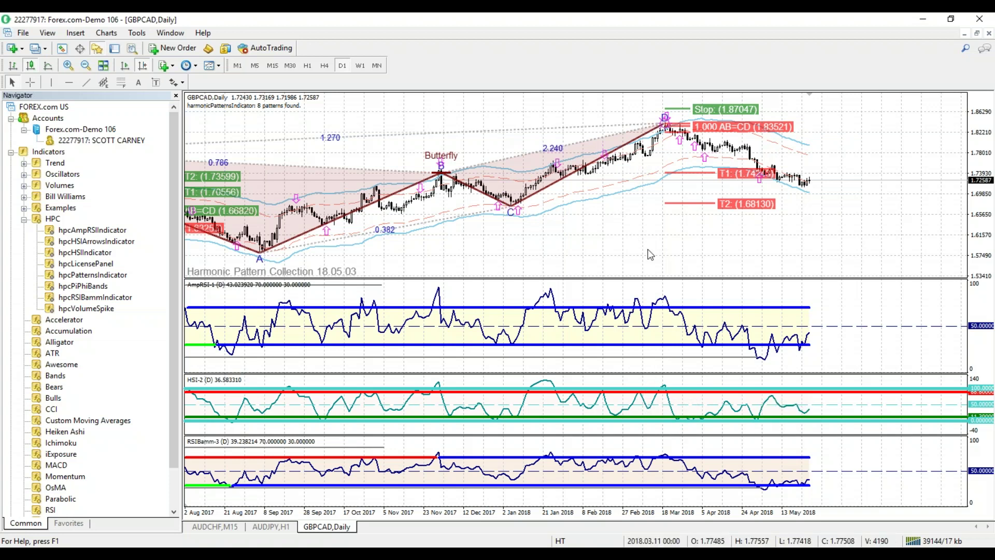
{"action": "left_click", "coordinate": [133, 48]}
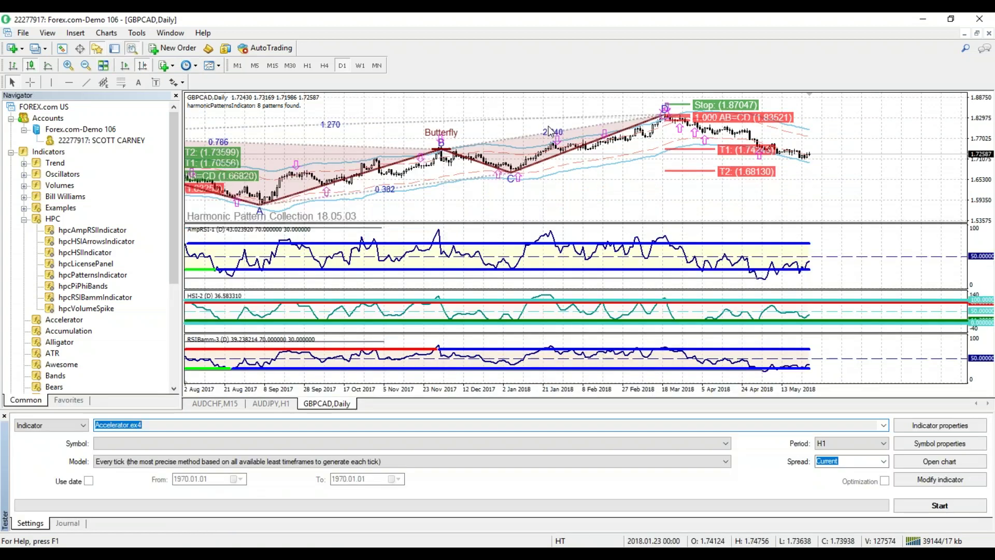
{"action": "left_click", "coordinate": [133, 49]}
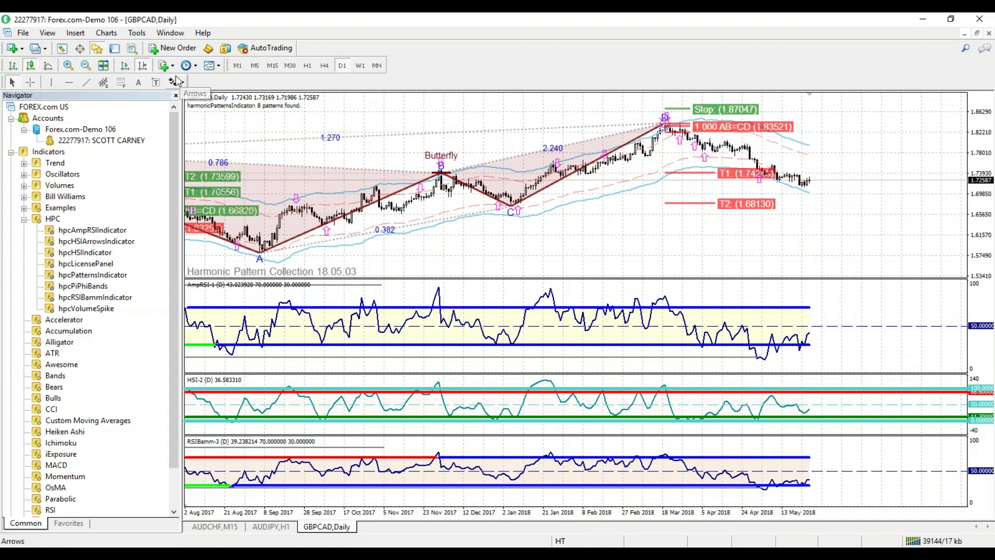
Step: Zoom into GBPCAD Daily and pan to the Butterfly's D point with its T1 and T2 targets
{"action": "left_click", "coordinate": [69, 67]}
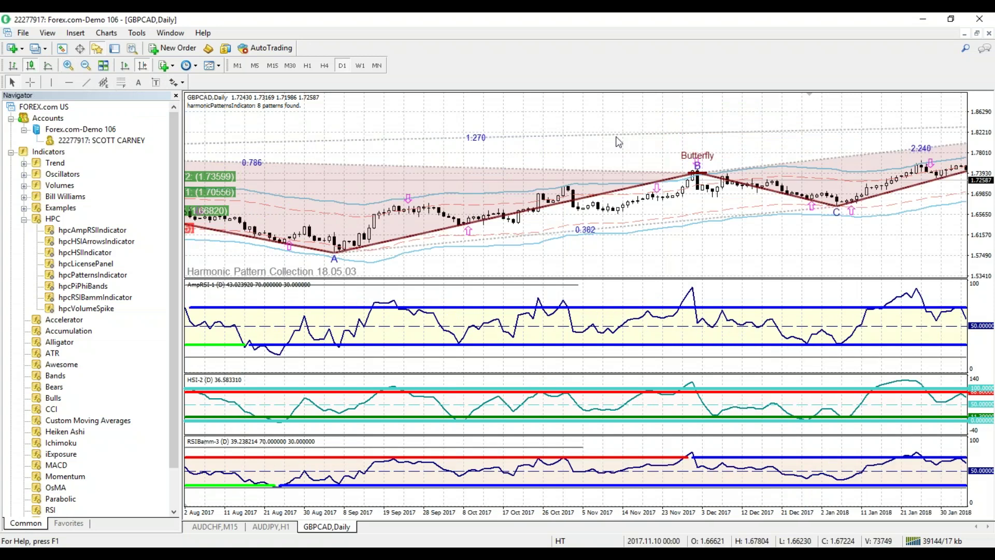
{"action": "left_click_drag", "start_coordinate": [835, 177], "coordinate": [332, 287]}
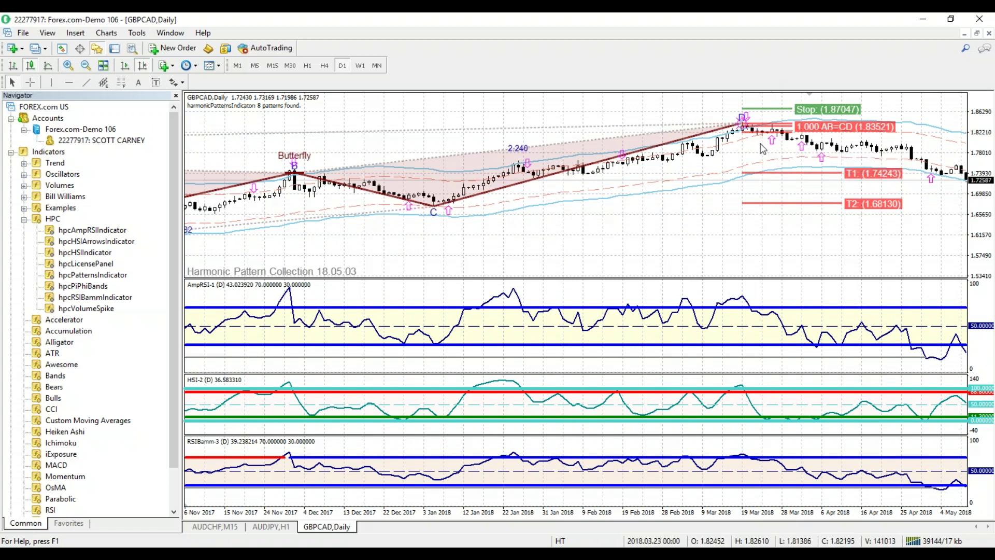
{"action": "left_click_drag", "start_coordinate": [718, 233], "coordinate": [644, 262]}
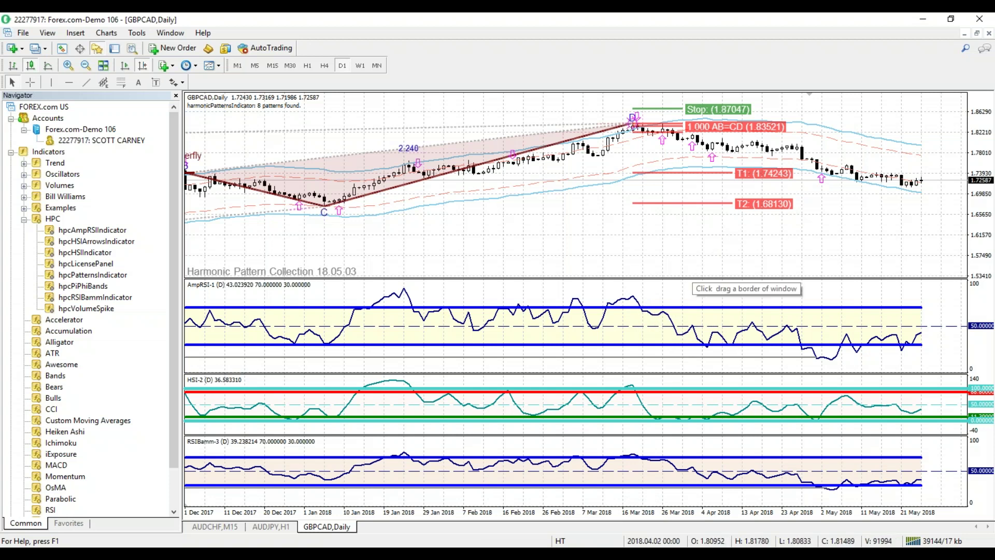
{"action": "scroll", "coordinate": [695, 257], "scroll_direction": "up", "scroll_amount": 3}
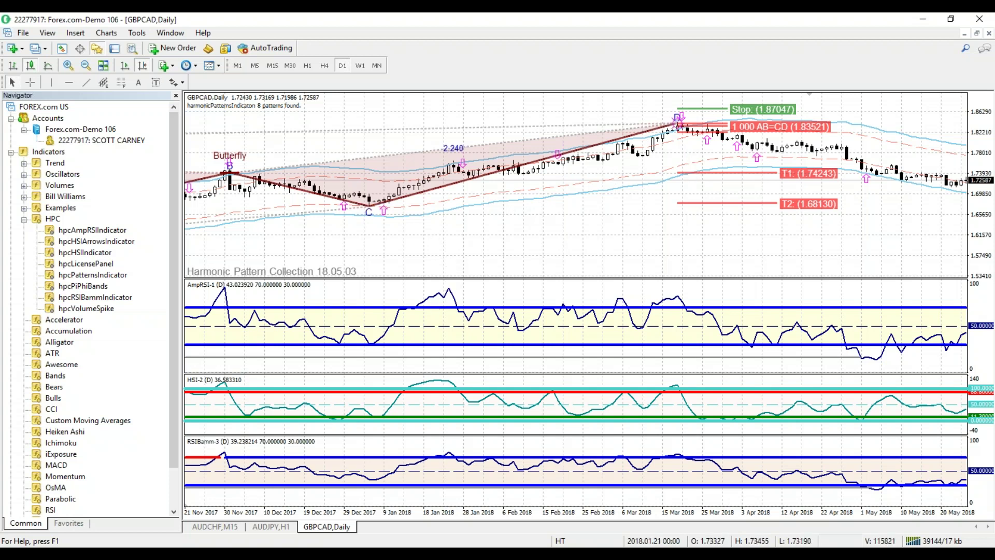
{"action": "left_click_drag", "start_coordinate": [449, 252], "coordinate": [354, 252]}
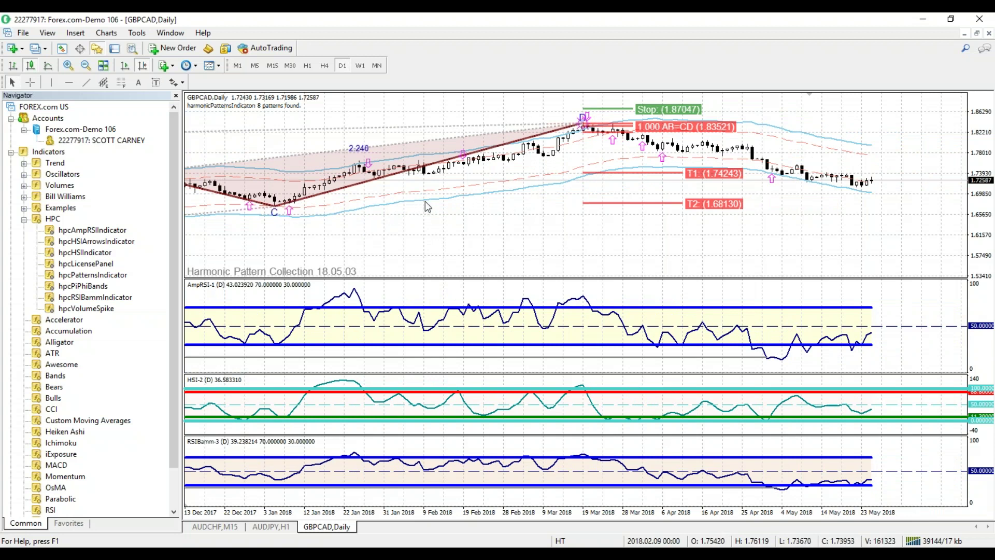
{"action": "left_click", "coordinate": [215, 527]}
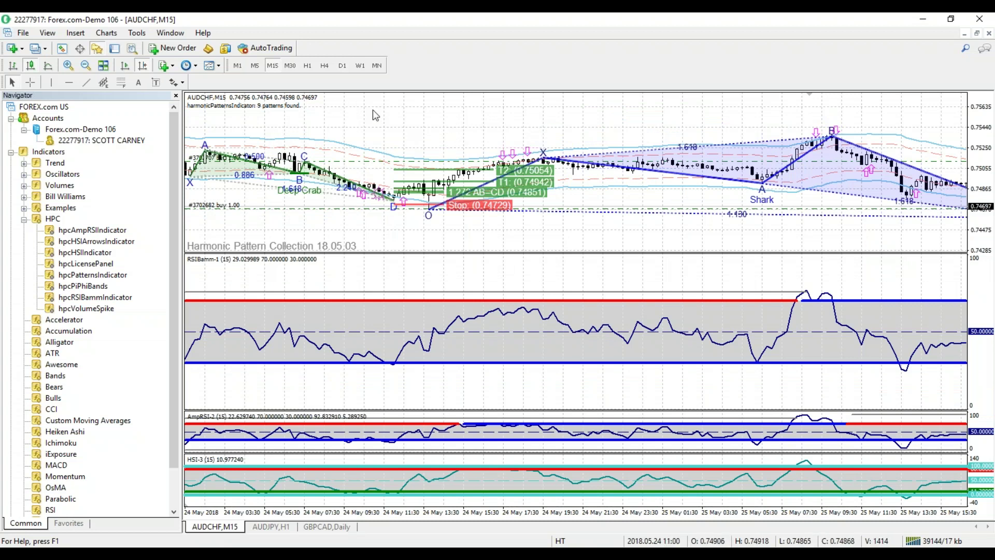
Step: Pan AUDCHF M15 to the latest Shark: entry 0.74757, T1 0.74984, T2 0.75281, stop 0.74581
{"action": "scroll", "coordinate": [524, 137], "scroll_direction": "down", "scroll_amount": 2}
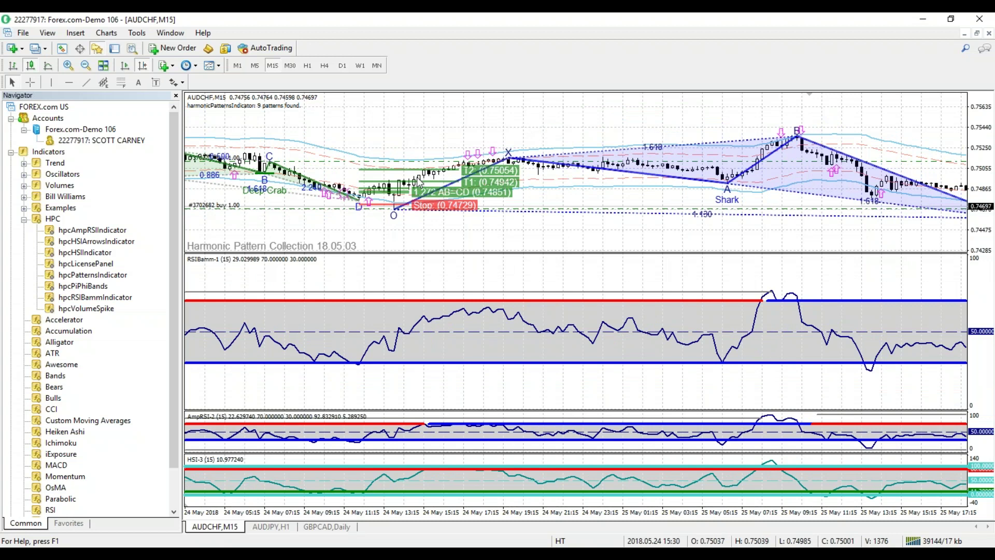
{"action": "scroll", "coordinate": [438, 115], "scroll_direction": "up", "scroll_amount": 2}
{"action": "scroll", "coordinate": [435, 112], "scroll_direction": "up", "scroll_amount": 1}
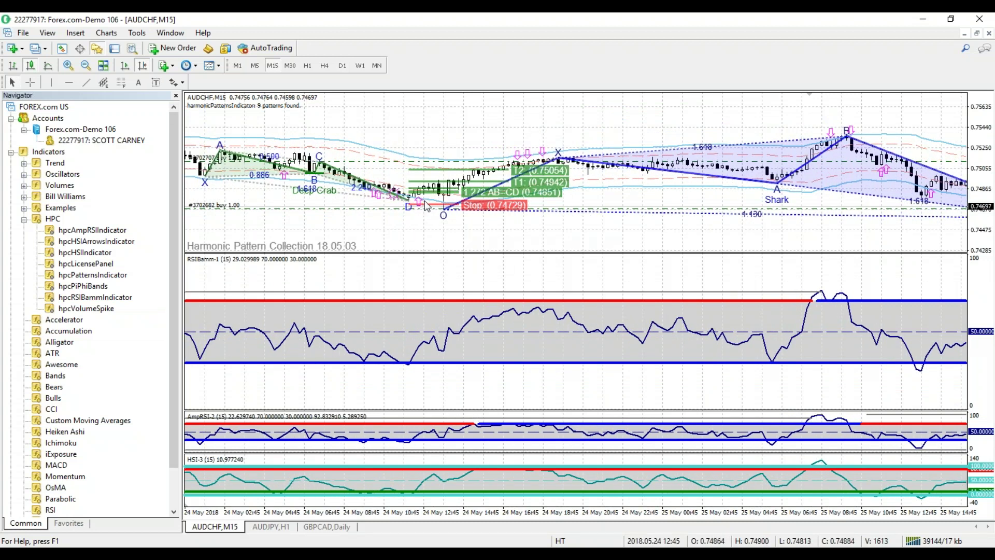
{"action": "scroll", "coordinate": [591, 107], "scroll_direction": "down", "scroll_amount": 10}
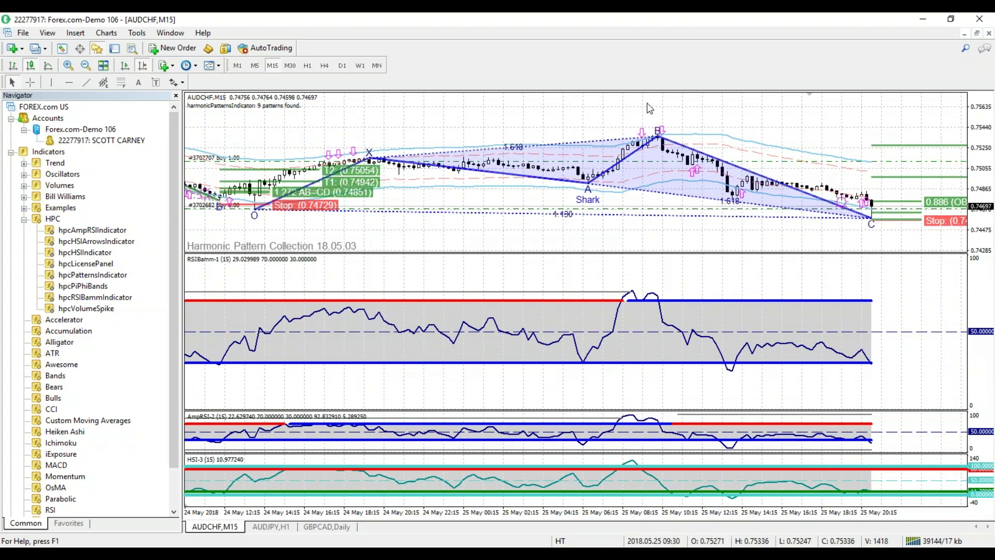
{"action": "scroll", "coordinate": [649, 108], "scroll_direction": "down", "scroll_amount": 3}
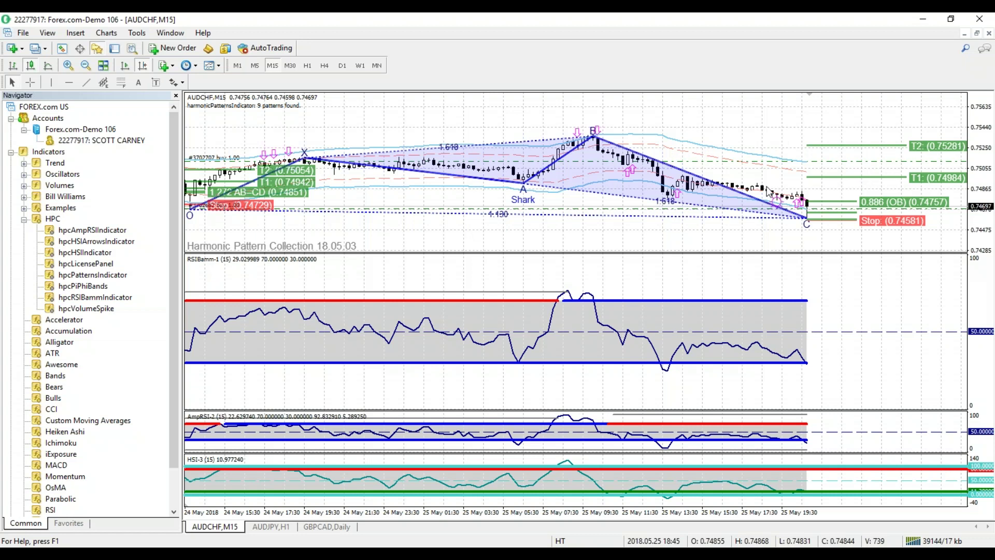
{"action": "left_click_drag", "start_coordinate": [646, 210], "coordinate": [659, 196]}
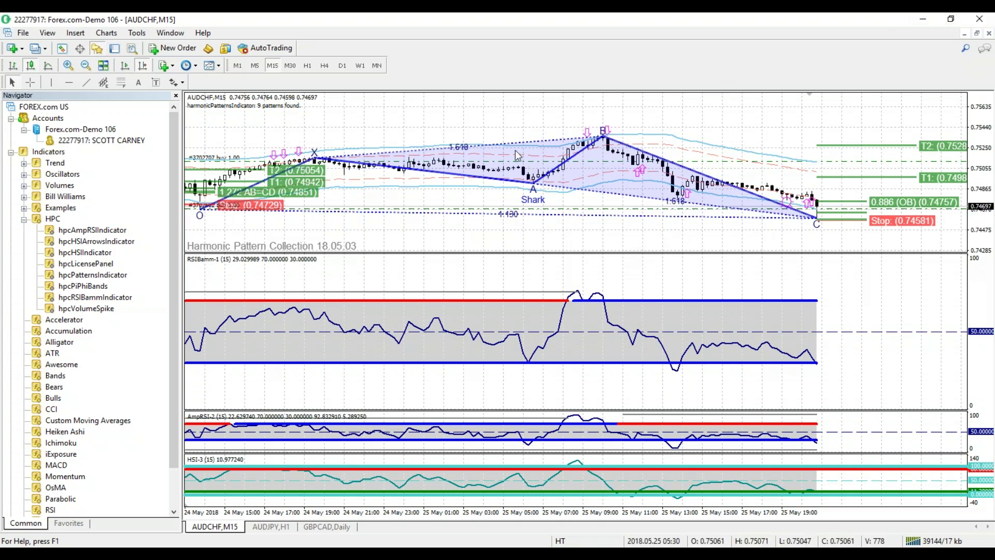
{"action": "scroll", "coordinate": [408, 152], "scroll_direction": "down", "scroll_amount": 2}
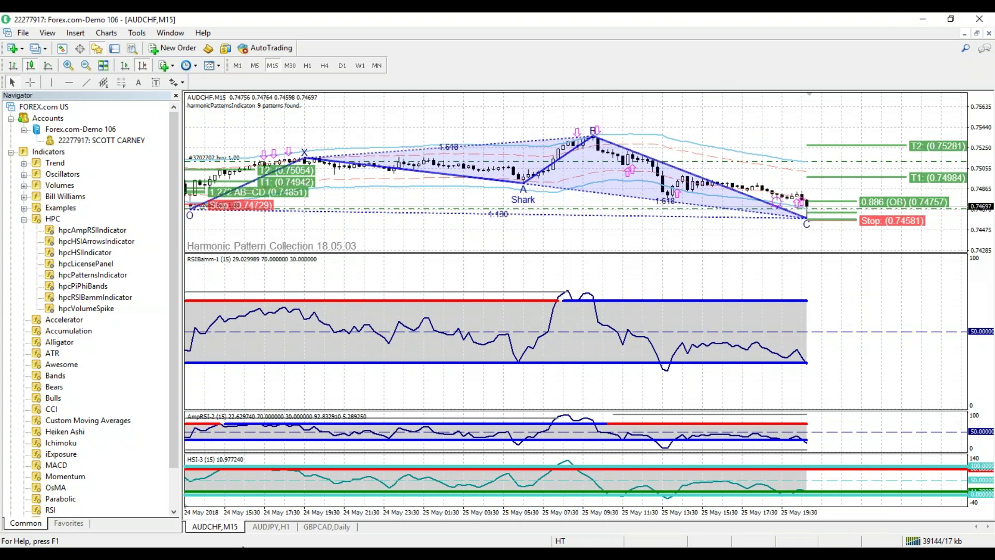
{"action": "left_click", "coordinate": [239, 547]}
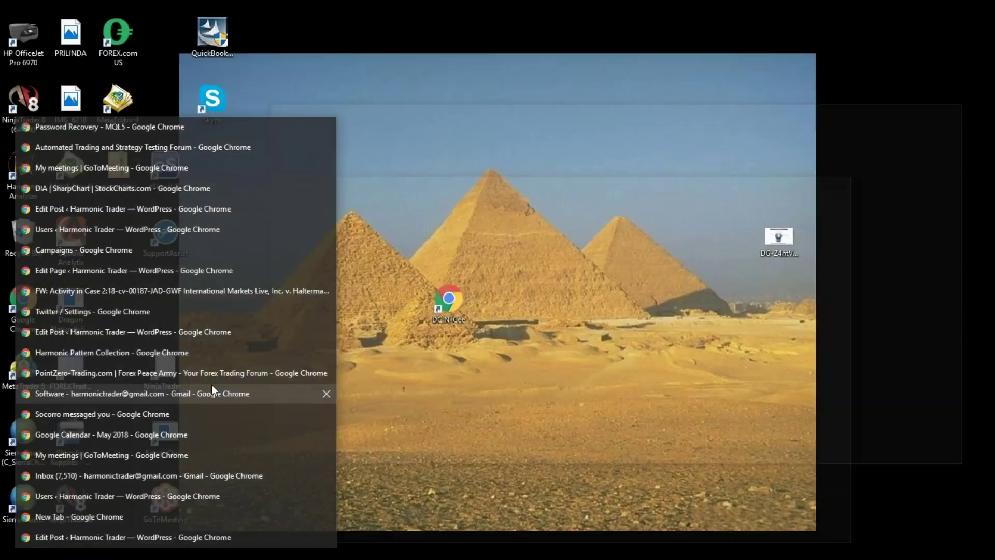
Step: Bring the Harmonic Pattern Collection Chrome window to the front and select its web address
{"action": "mouse_move", "coordinate": [228, 347]}
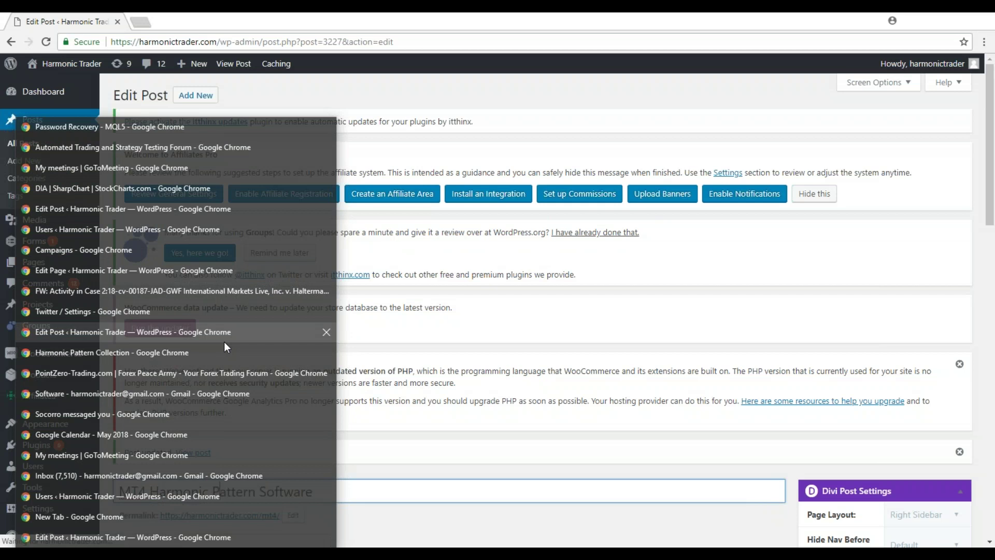
{"action": "mouse_move", "coordinate": [207, 381]}
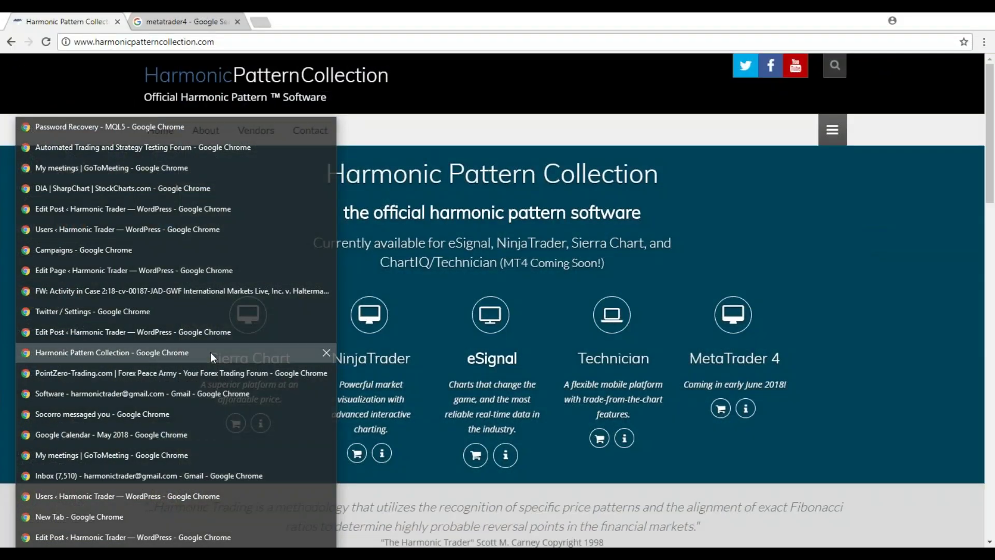
{"action": "left_click", "coordinate": [211, 353]}
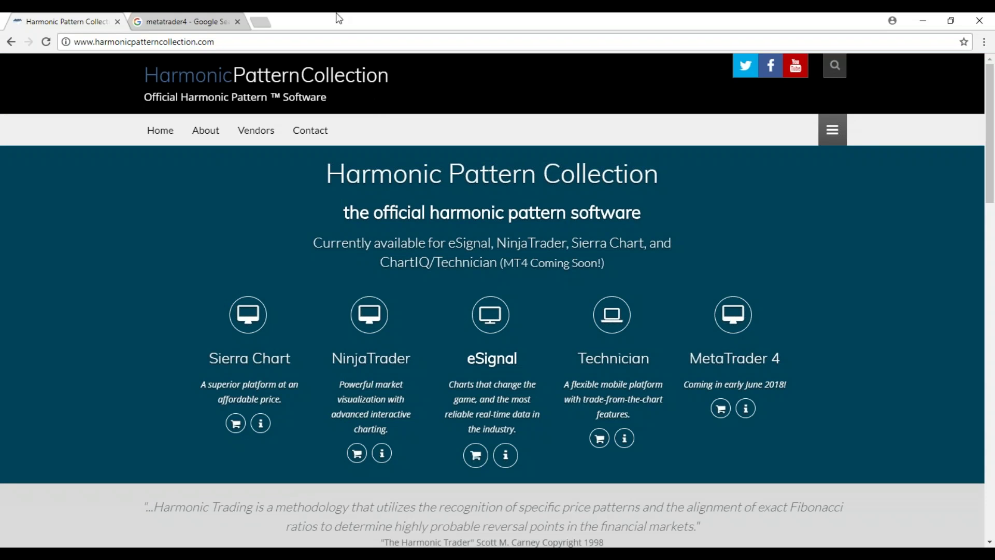
{"action": "left_click", "coordinate": [380, 45]}
Step: Open harmonictrader.com/basic-sign-up/ from the 'HA' suggestions, then delete the path from the address
{"action": "type", "text": "HArmonictrader"}
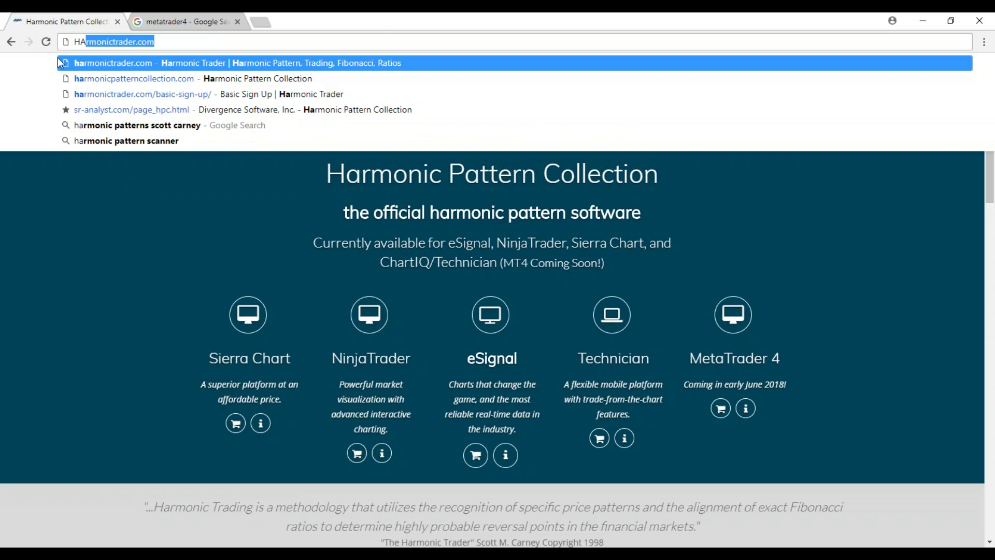
{"action": "left_click", "coordinate": [201, 95]}
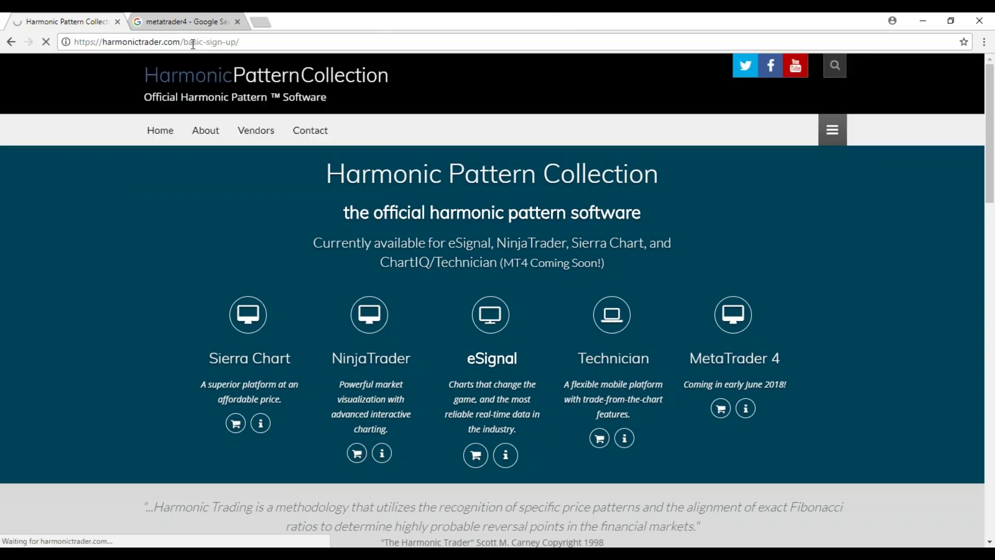
{"action": "left_click_drag", "start_coordinate": [183, 44], "coordinate": [290, 44]}
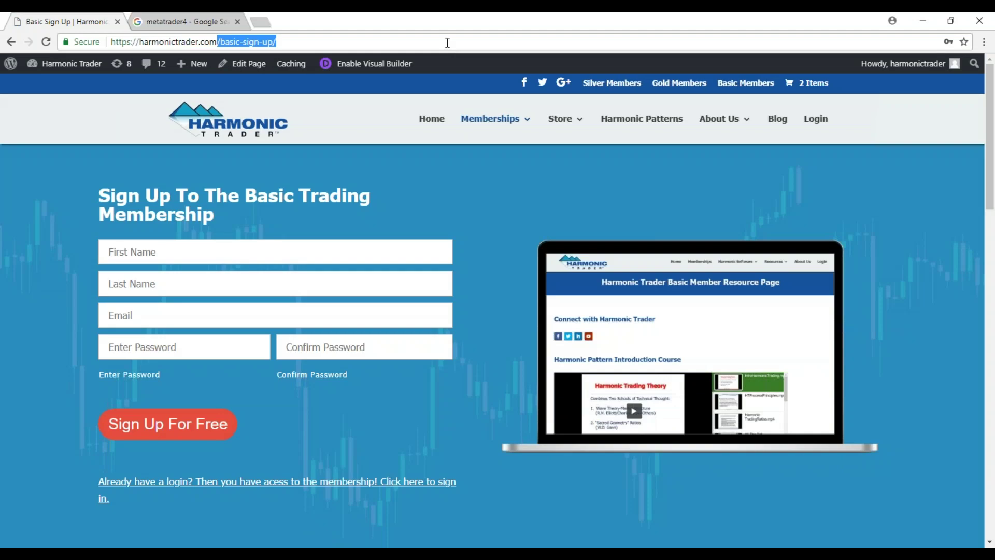
{"action": "left_click", "coordinate": [447, 43]}
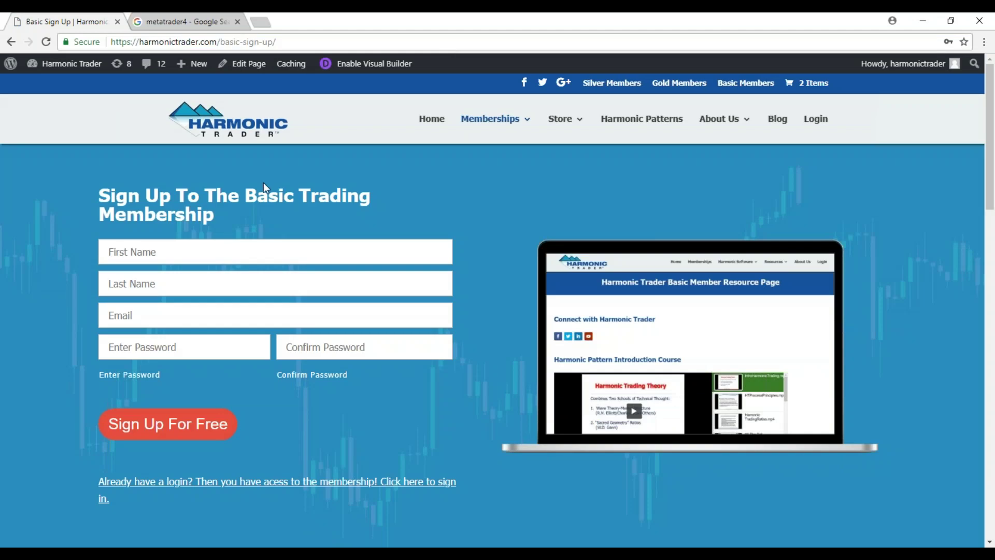
{"action": "key", "text": "BackSpace"}
{"action": "key", "text": "BackSpace"}
{"action": "key", "text": "BackSpace"}
{"action": "key", "text": "BackSpace"}
{"action": "key", "text": "BackSpace"}
{"action": "key", "text": "BackSpace"}
{"action": "key", "text": "BackSpace"}
{"action": "key", "text": "BackSpace"}
{"action": "key", "text": "BackSpace"}
{"action": "key", "text": "BackSpace"}
{"action": "key", "text": "BackSpace"}
{"action": "key", "text": "BackSpace"}
{"action": "key", "text": "BackSpace"}
{"action": "key", "text": "BackSpace"}
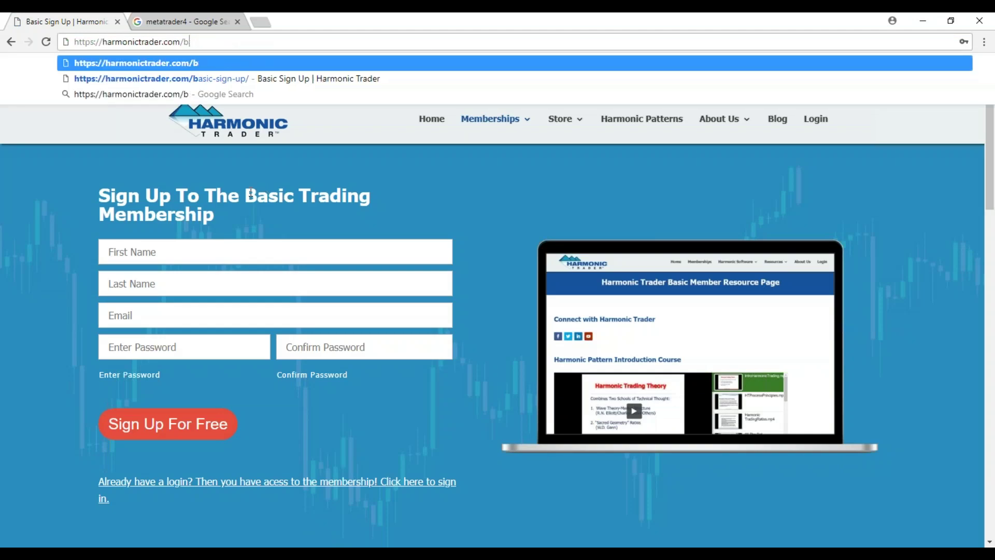
Step: Go to harmonictrader.com/mt4/ for the MT4 Harmonic Pattern Software page, then switch to the metatrader4 search tab
{"action": "type", "text": "M"}
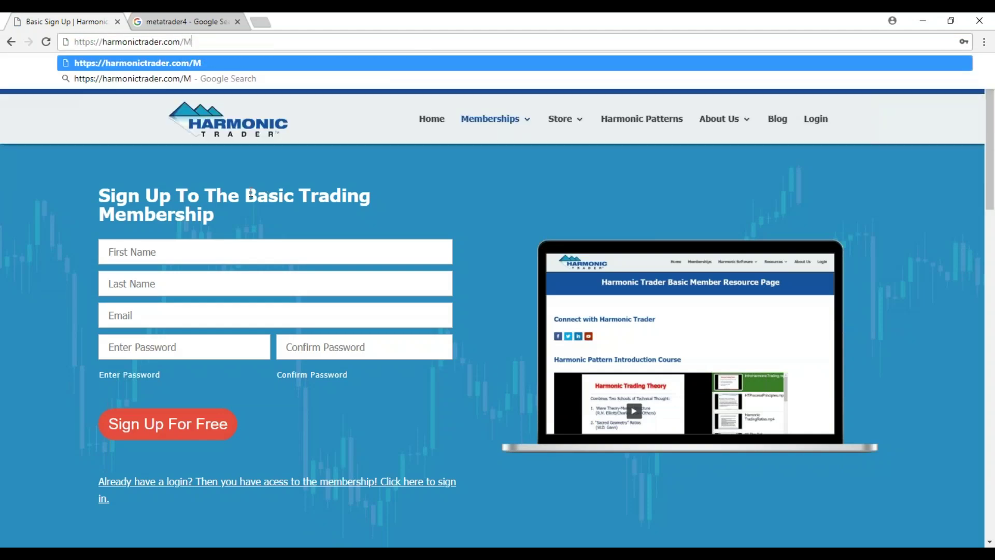
{"action": "type", "text": "T4."}
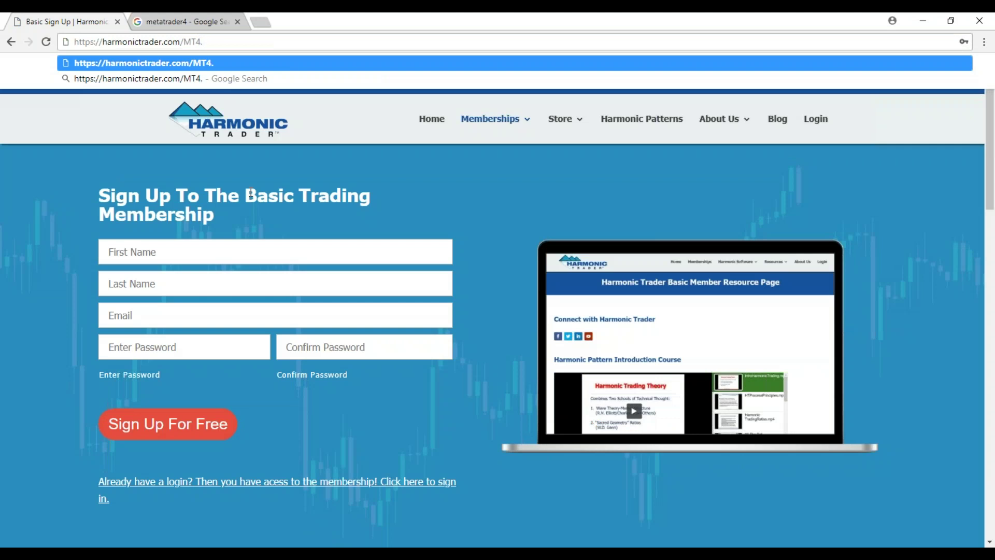
{"action": "key", "text": "BackSpace"}
{"action": "key", "text": "BackSpace"}
{"action": "key", "text": "BackSpace"}
{"action": "key", "text": "BackSpace"}
{"action": "type", "text": "mt"}
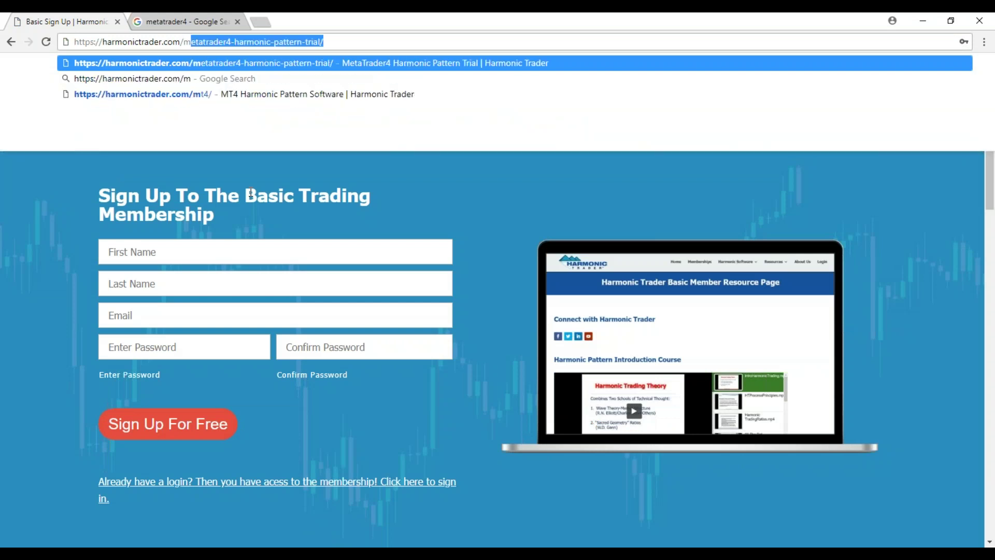
{"action": "type", "text": "4/"}
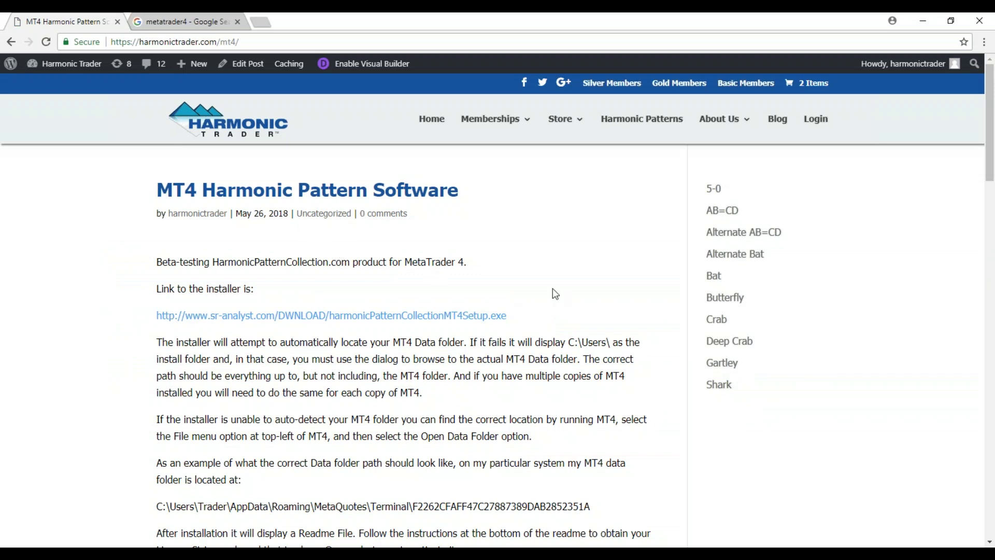
{"action": "left_click", "coordinate": [185, 21]}
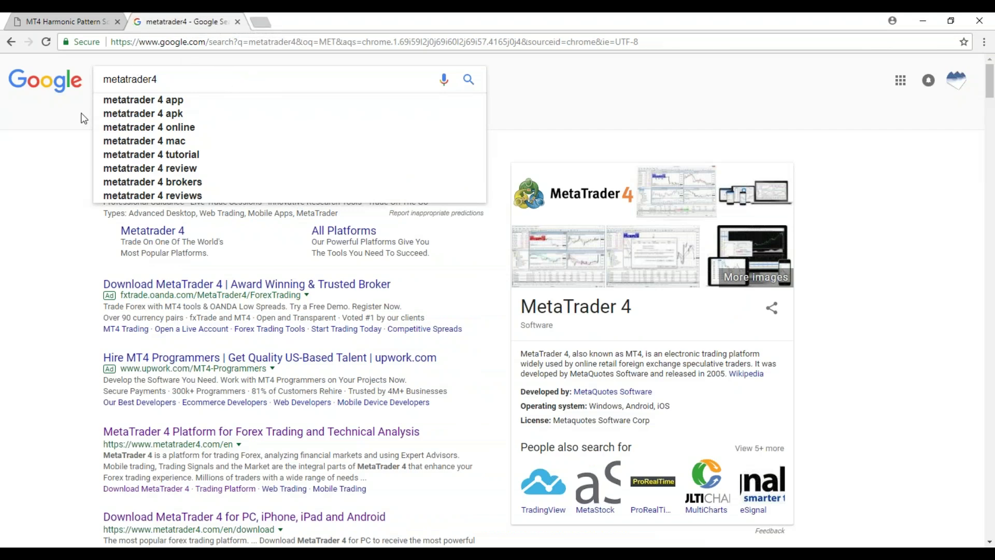
Step: Dismiss the search suggestions, open FOREX.com's MetaTrader 4 page, and return to the MetaTrader 4 charts
{"action": "left_click", "coordinate": [4, 172]}
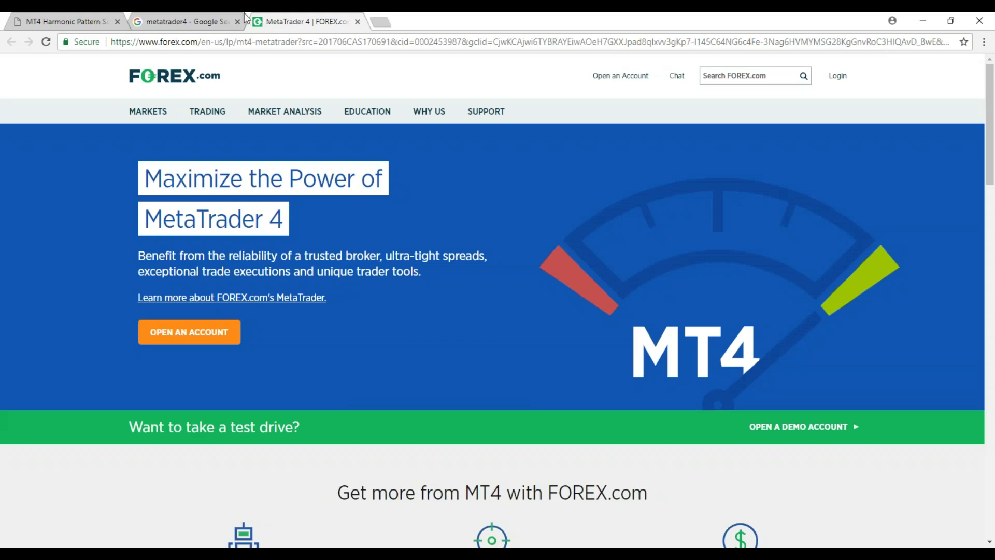
{"action": "left_click", "coordinate": [68, 21]}
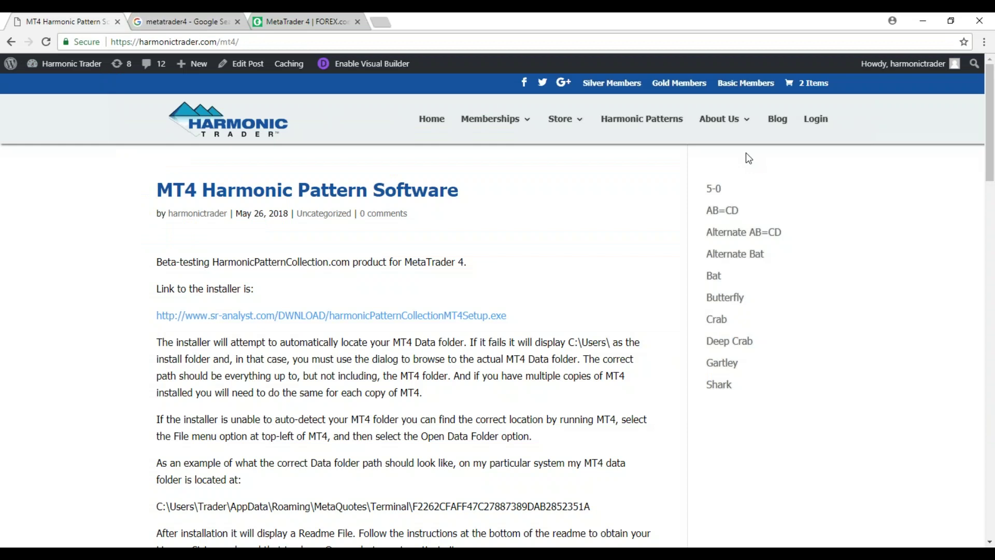
{"action": "left_click", "coordinate": [470, 546]}
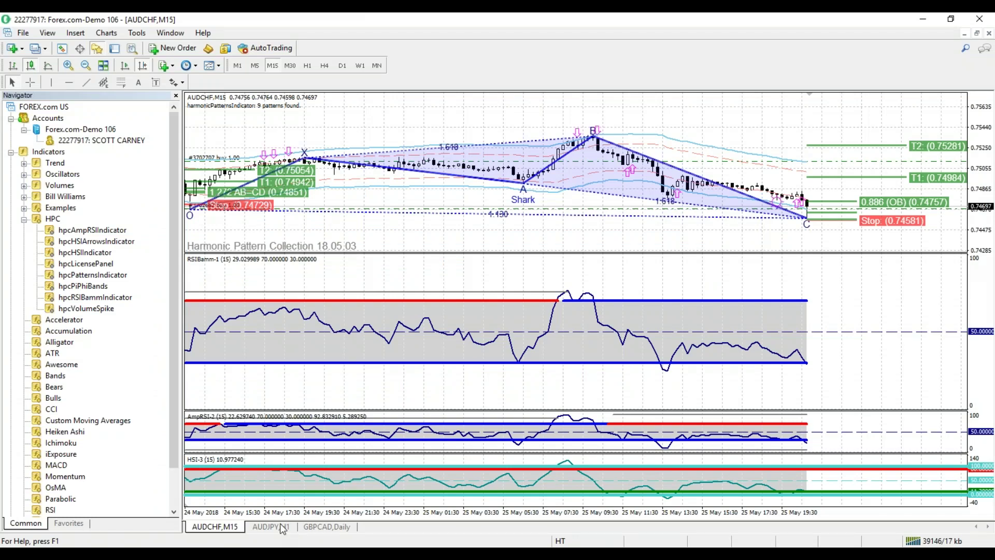
Step: Apply the HarmonicPatternCollection template to the AUDJPY H1 chart
{"action": "left_click", "coordinate": [334, 526]}
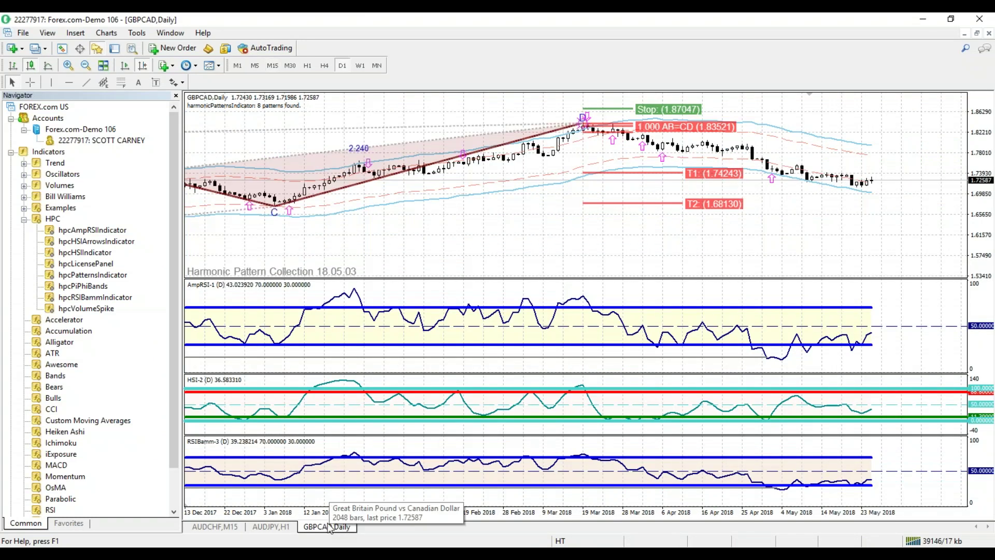
{"action": "left_click", "coordinate": [273, 527]}
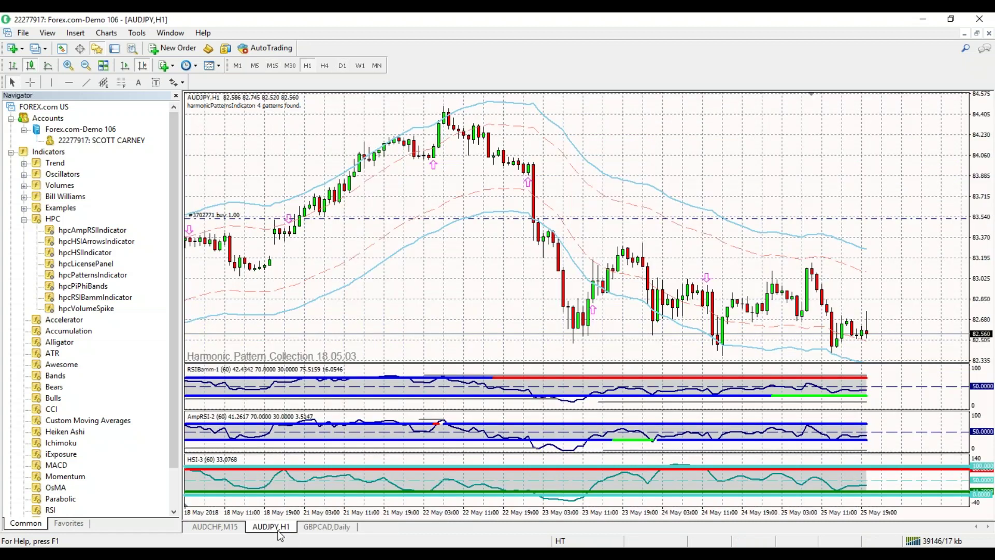
{"action": "left_click_drag", "start_coordinate": [388, 192], "coordinate": [433, 196]}
{"action": "right_click", "coordinate": [486, 282]}
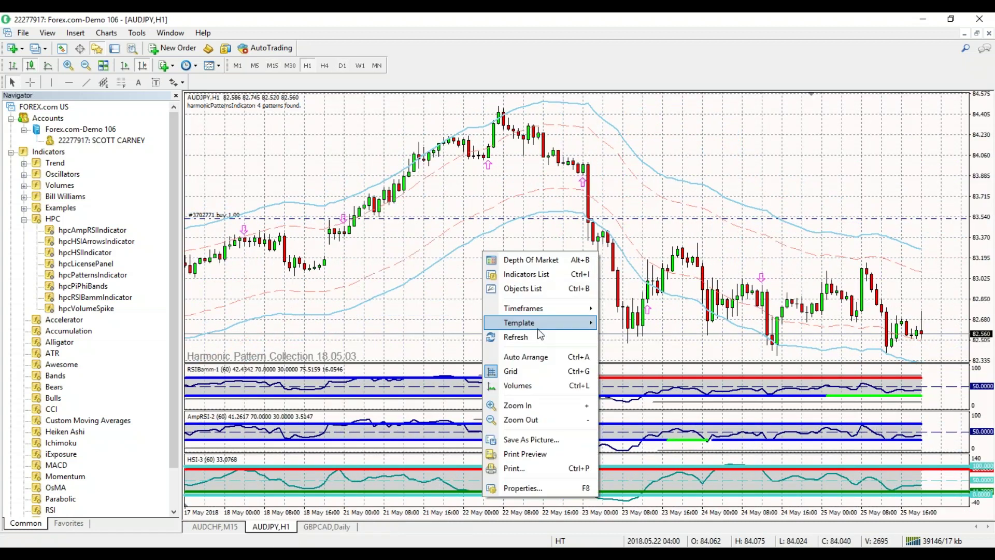
{"action": "mouse_move", "coordinate": [541, 328]}
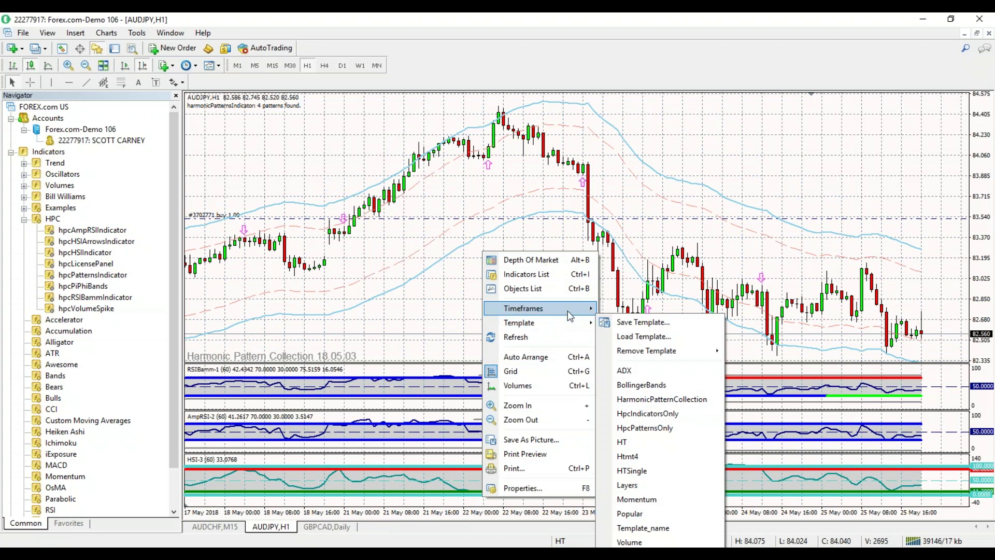
{"action": "left_click", "coordinate": [660, 402]}
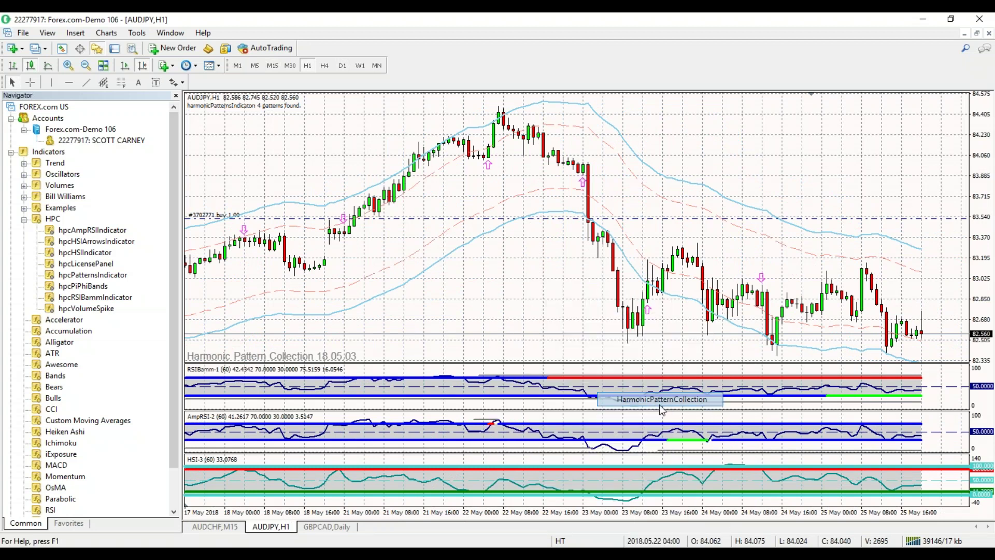
Step: Reapply the HarmonicPatternCollection template on AUDJPY, then return to the GBPCAD Daily chart
{"action": "right_click", "coordinate": [332, 249]}
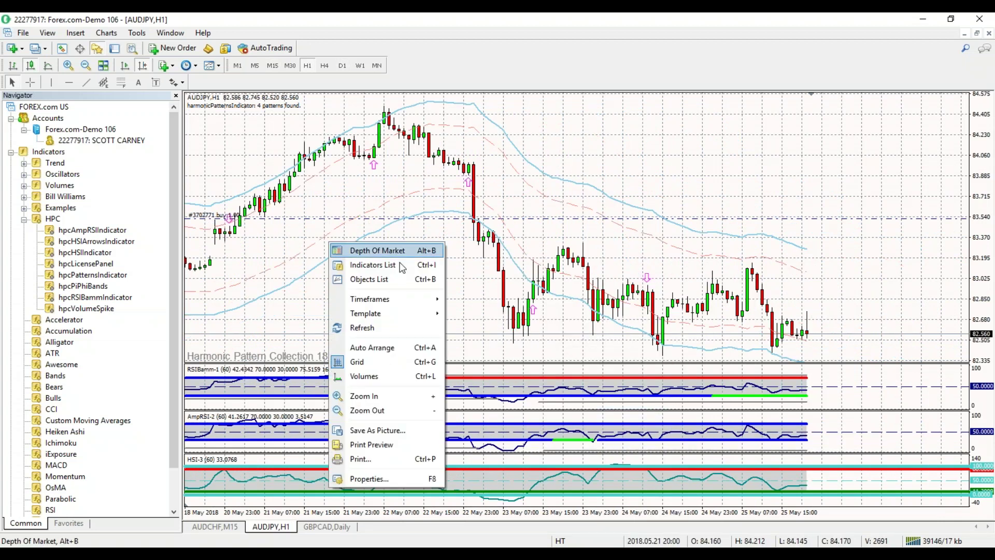
{"action": "mouse_move", "coordinate": [392, 317]}
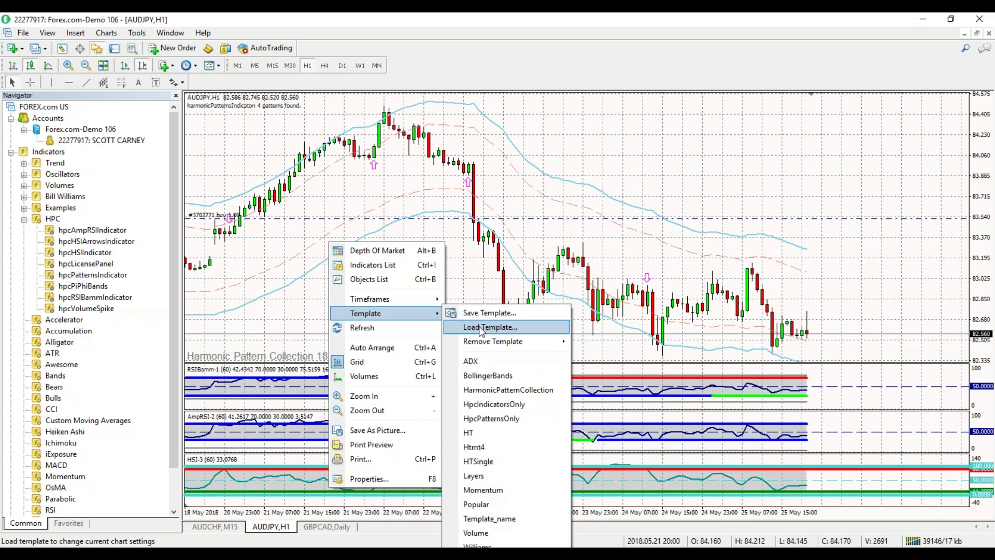
{"action": "left_click", "coordinate": [526, 391]}
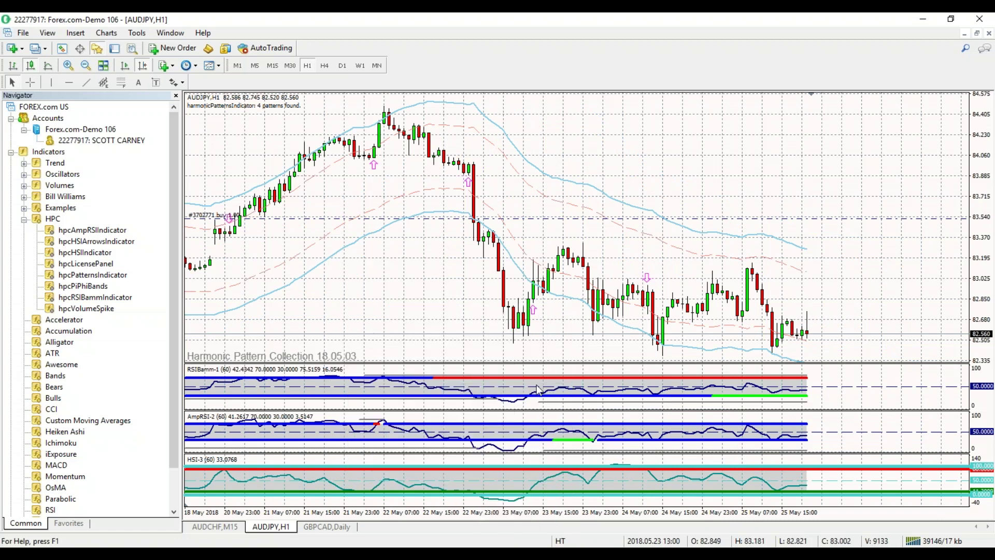
{"action": "left_click", "coordinate": [327, 527]}
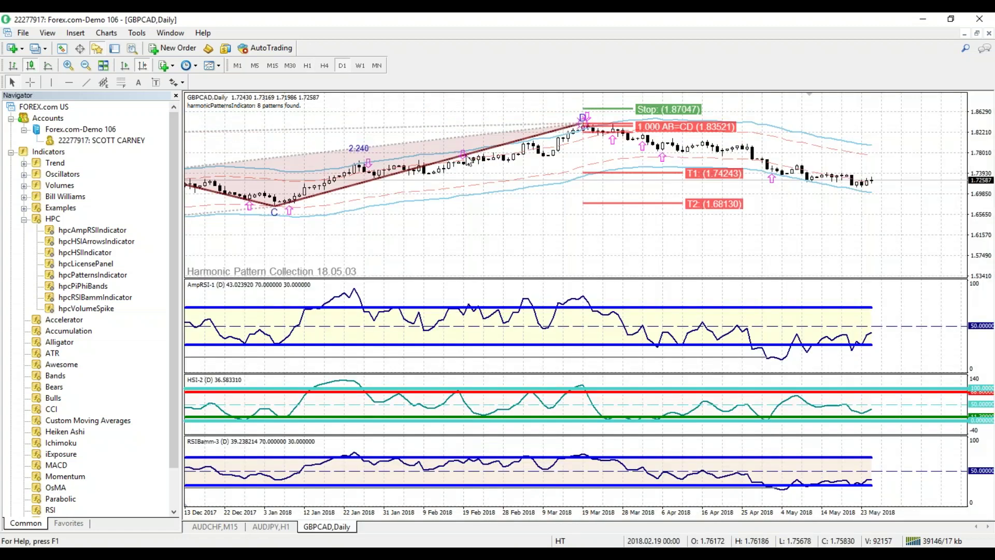
Step: Open and close GBPCAD's Depth of Market window, panning the chart to earlier history
{"action": "key", "text": "alt+b"}
{"action": "left_click_drag", "start_coordinate": [501, 274], "coordinate": [762, 277]}
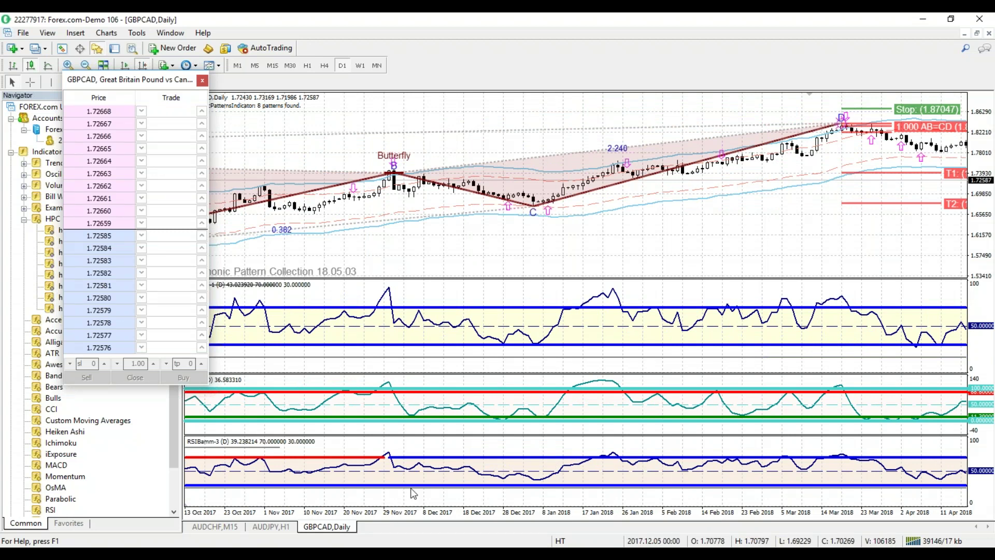
{"action": "left_click", "coordinate": [202, 80]}
Step: Step GBPCAD through M5, M30 and H4, zooming H4 to the 1.000 AB=CD at 1.73781
{"action": "left_click", "coordinate": [254, 65]}
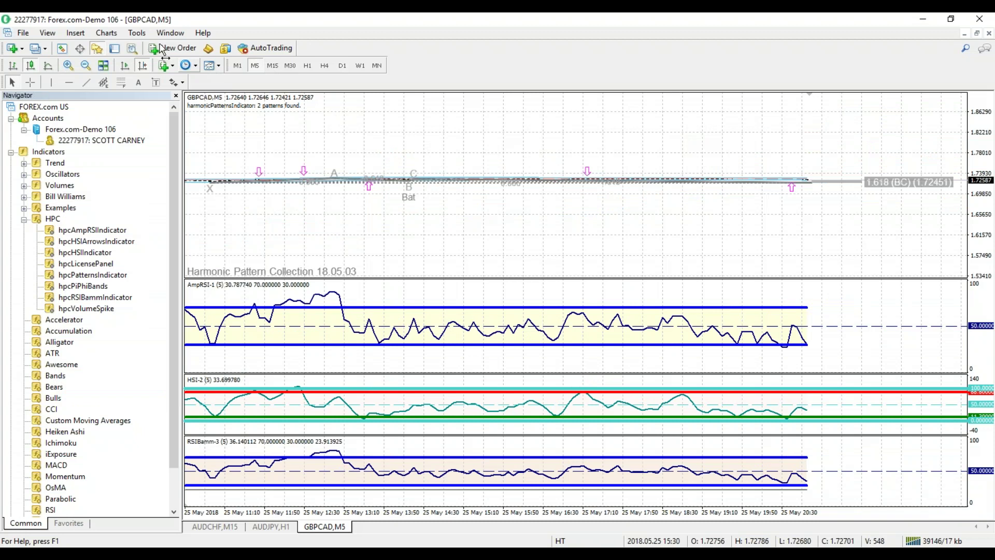
{"action": "left_click", "coordinate": [290, 66]}
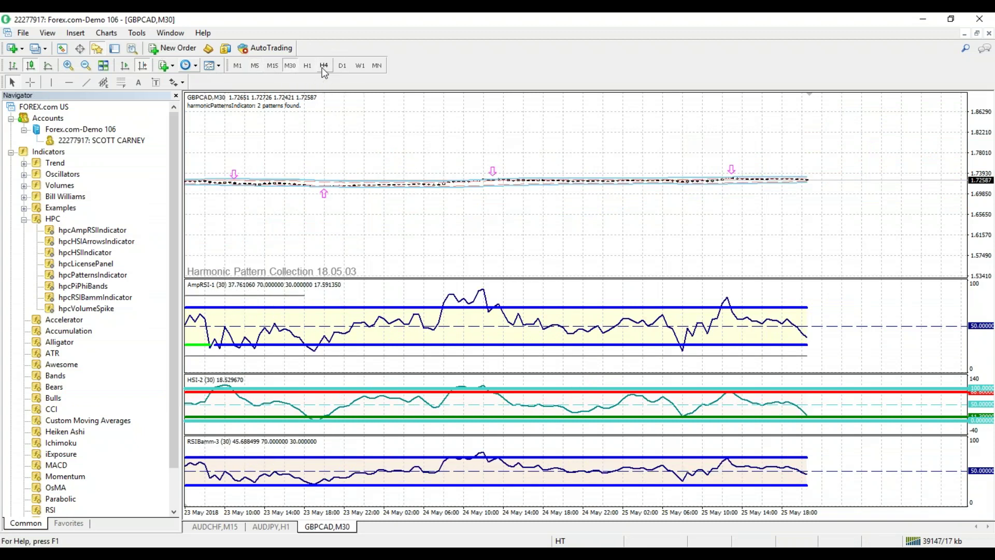
{"action": "left_click", "coordinate": [324, 66]}
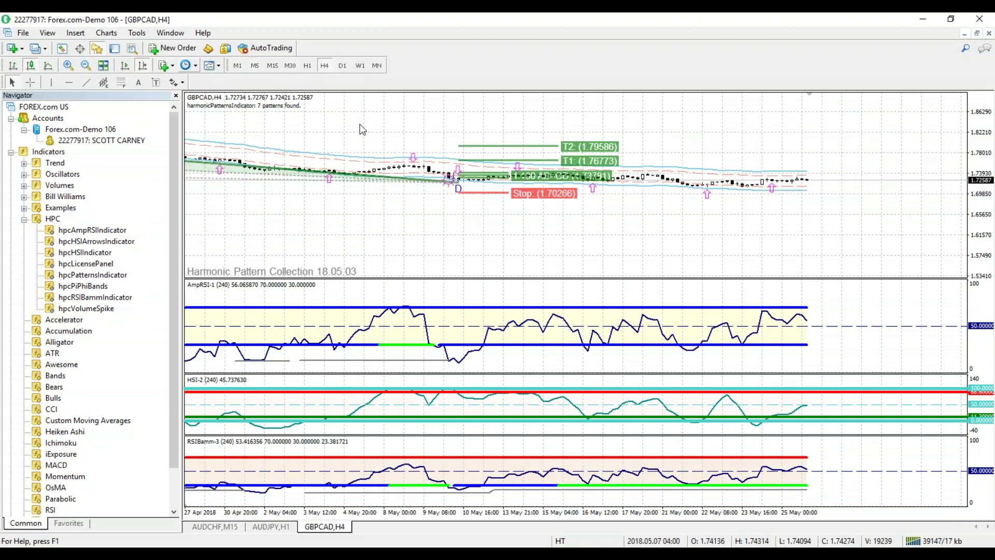
{"action": "scroll", "coordinate": [573, 128], "scroll_direction": "up", "scroll_amount": 5}
{"action": "key", "text": "plus"}
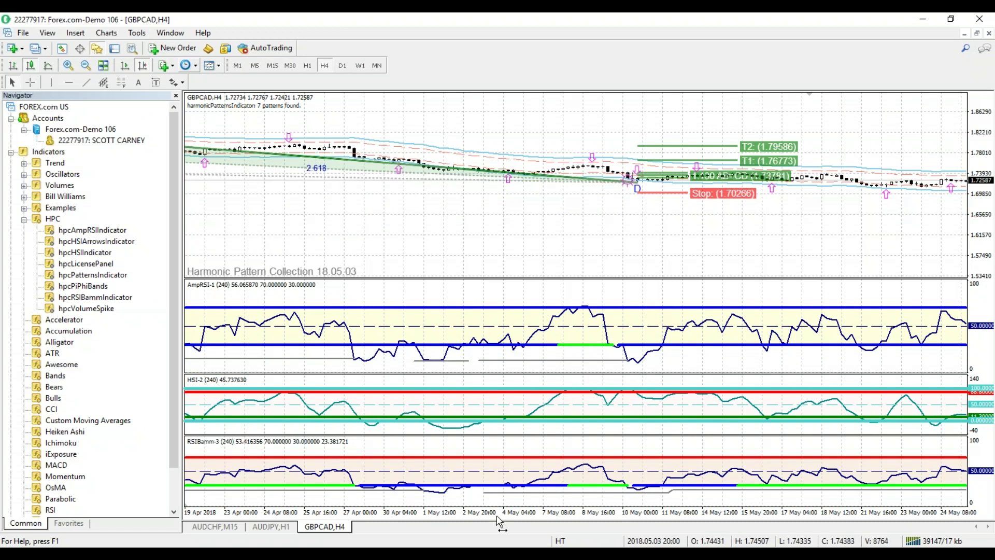
{"action": "scroll", "coordinate": [555, 518], "scroll_direction": "up", "scroll_amount": 5}
{"action": "left_click_drag", "start_coordinate": [551, 520], "coordinate": [502, 502]}
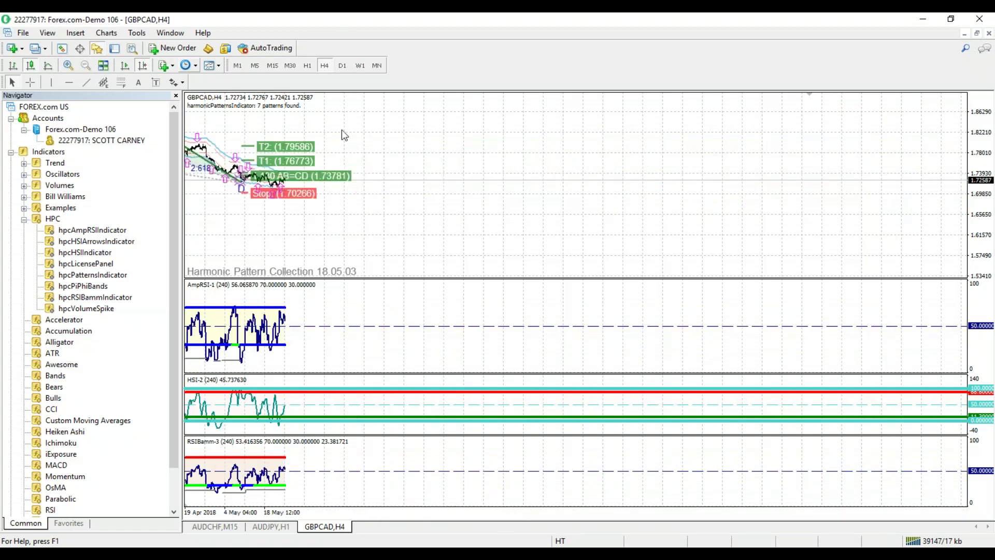
Step: Zoom and drag the GBPCAD H4 chart to the newest bars, reviewing the Bat, Deep Crab and Gartley patterns
{"action": "scroll", "coordinate": [342, 130], "scroll_direction": "up", "scroll_amount": 10}
{"action": "scroll", "coordinate": [572, 311], "scroll_direction": "down", "scroll_amount": 1}
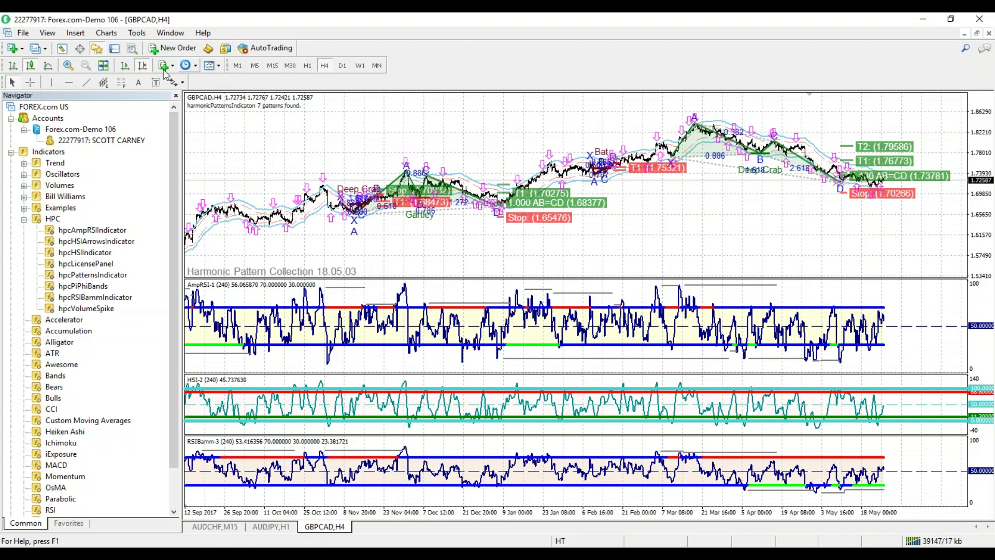
{"action": "left_click", "coordinate": [68, 64]}
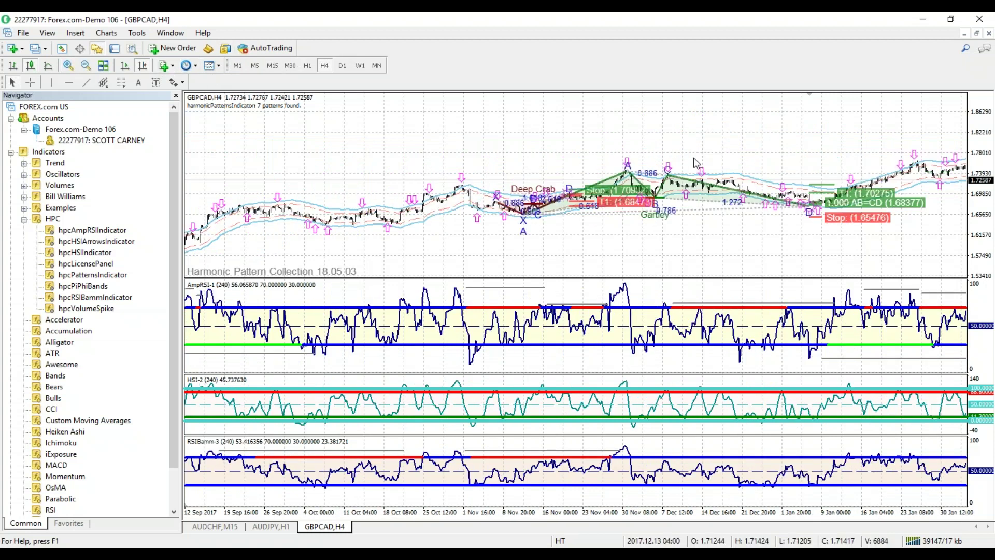
{"action": "left_click_drag", "start_coordinate": [717, 136], "coordinate": [298, 137]}
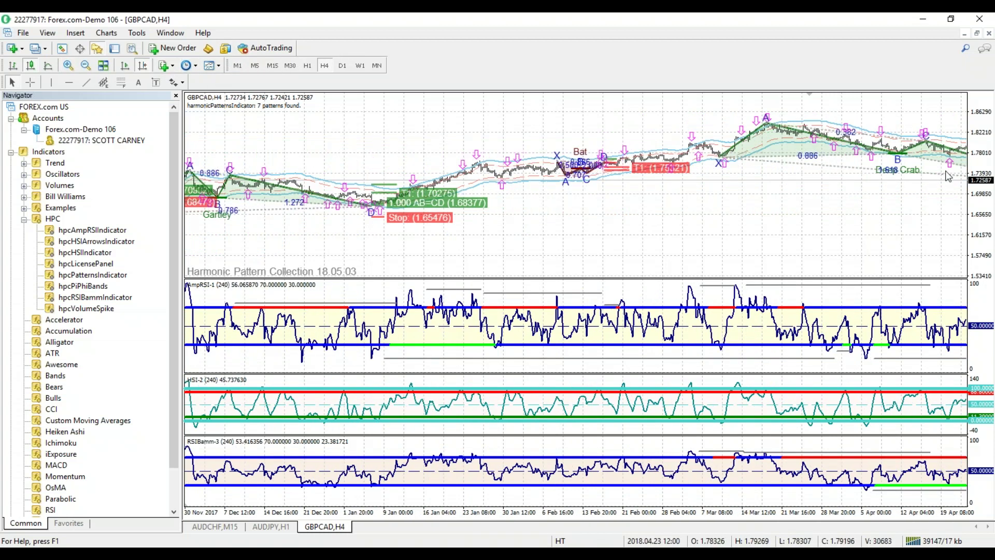
{"action": "scroll", "coordinate": [744, 338], "scroll_direction": "down", "scroll_amount": 5}
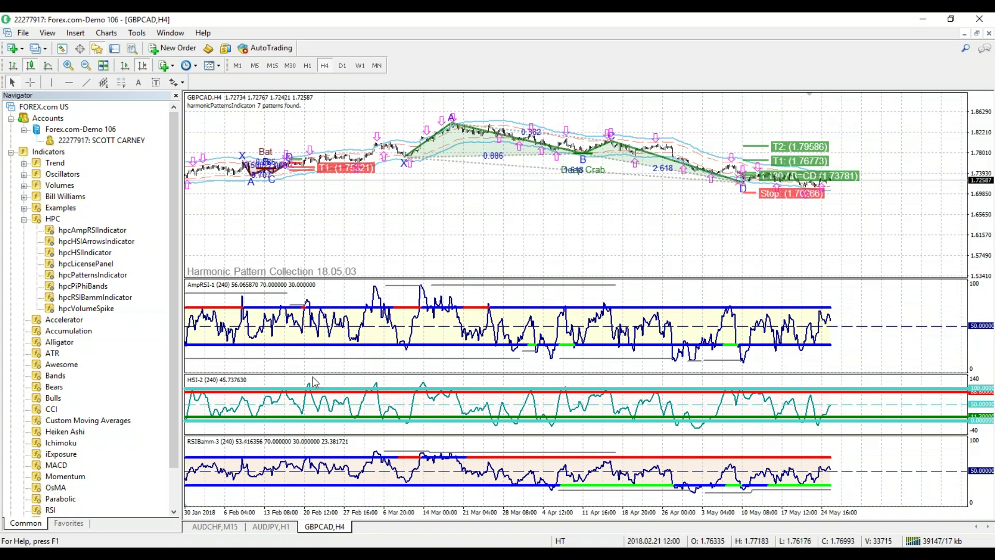
{"action": "left_click", "coordinate": [177, 555]}
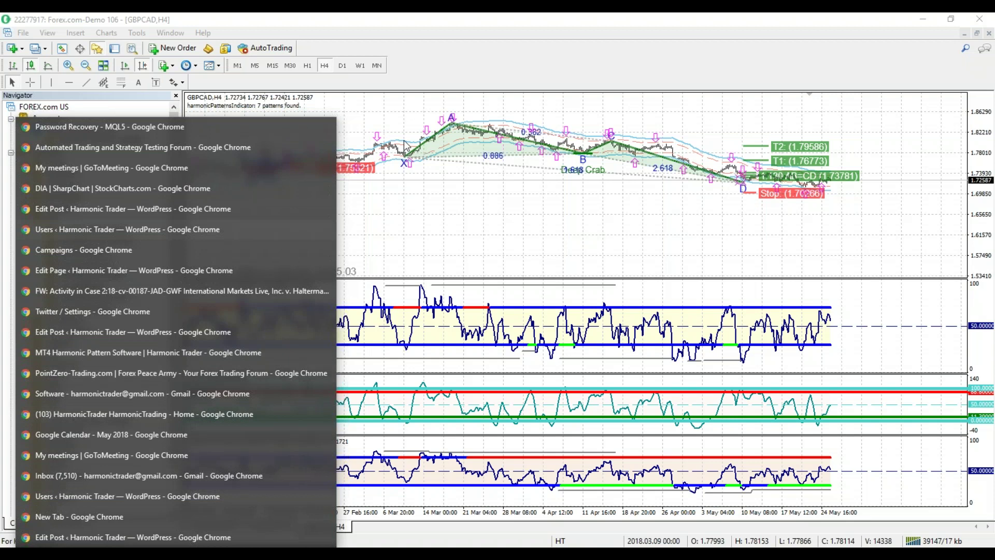
{"action": "left_click", "coordinate": [454, 140]}
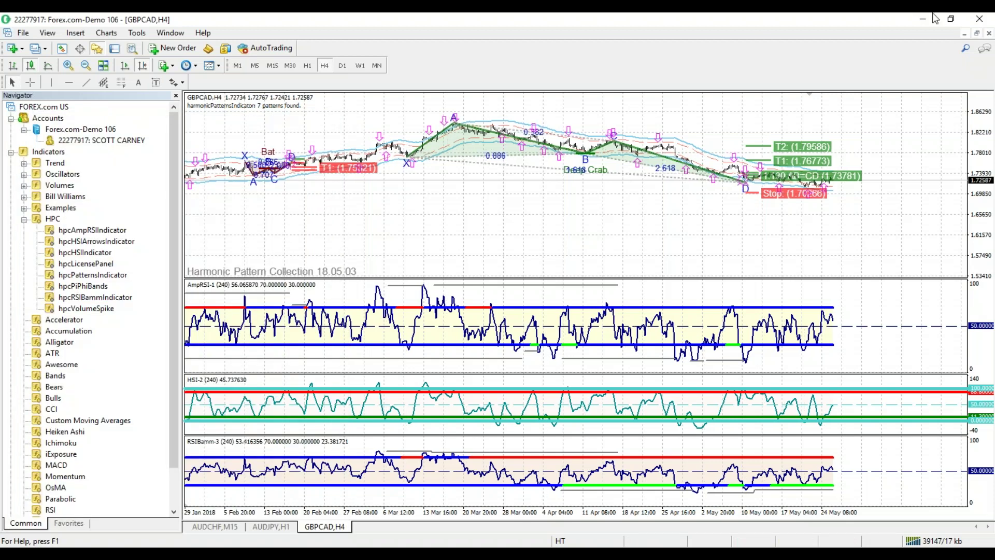